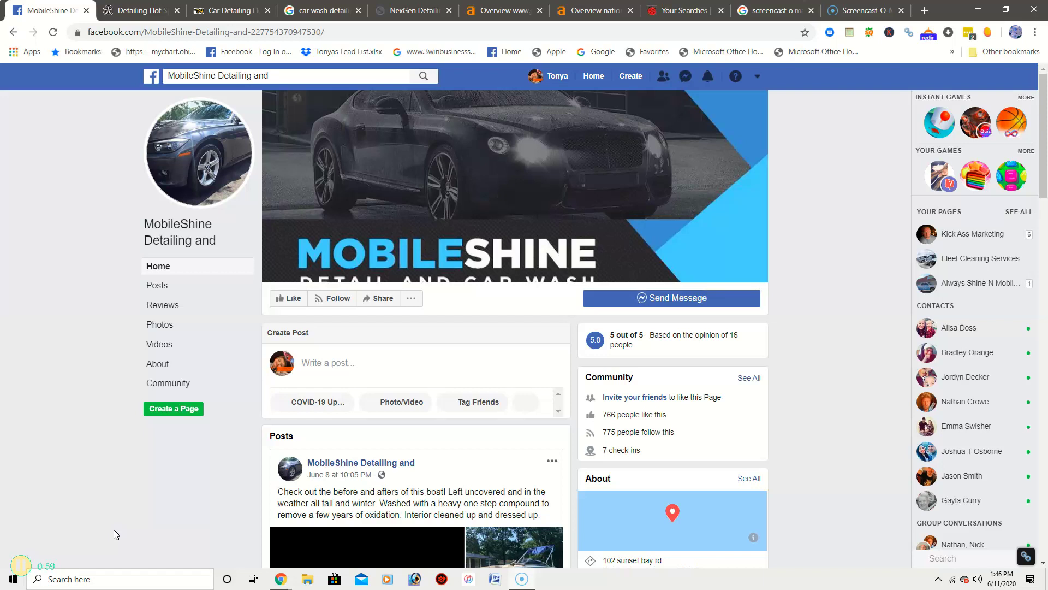
# Step: Scroll the MobileShine Facebook page down to its address and contact details and back up
pyautogui.scroll(-2, 597, 449)
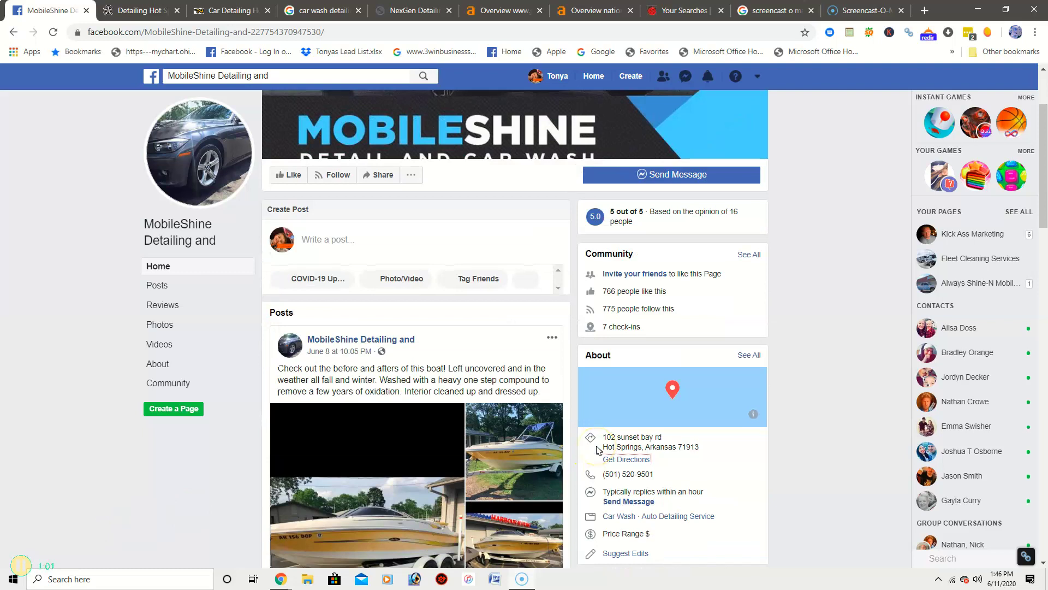
pyautogui.scroll(-2, 598, 449)
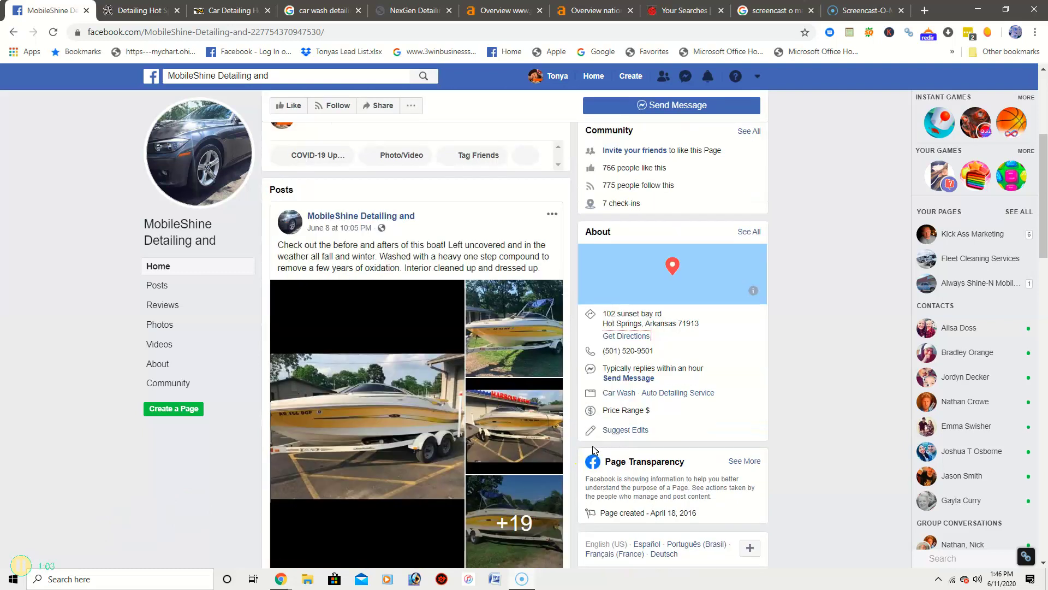
pyautogui.scroll(4, 519, 440)
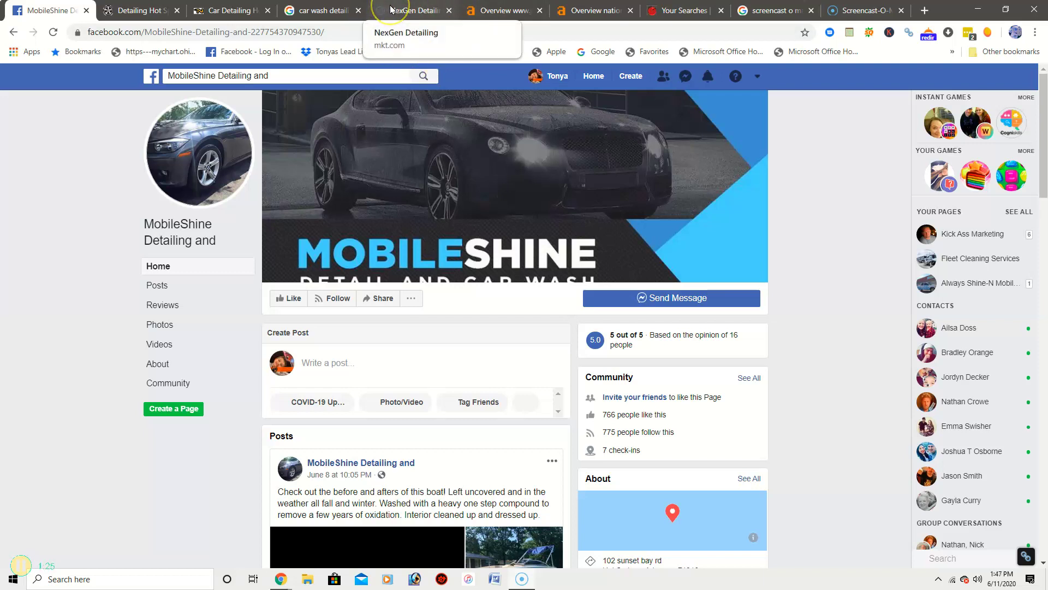
pyautogui.click(143, 10)
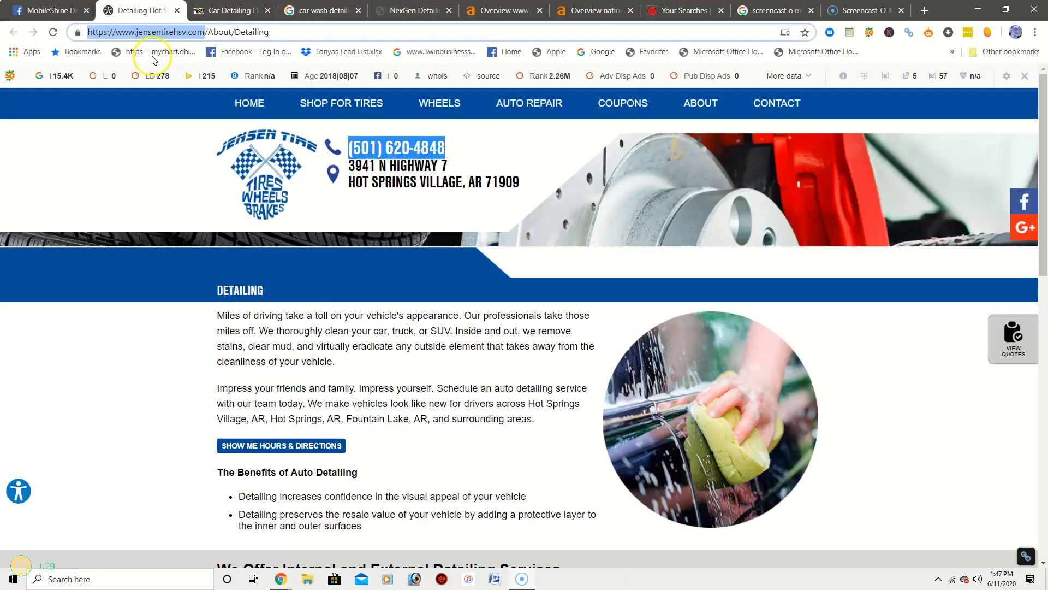
pyautogui.click(120, 158)
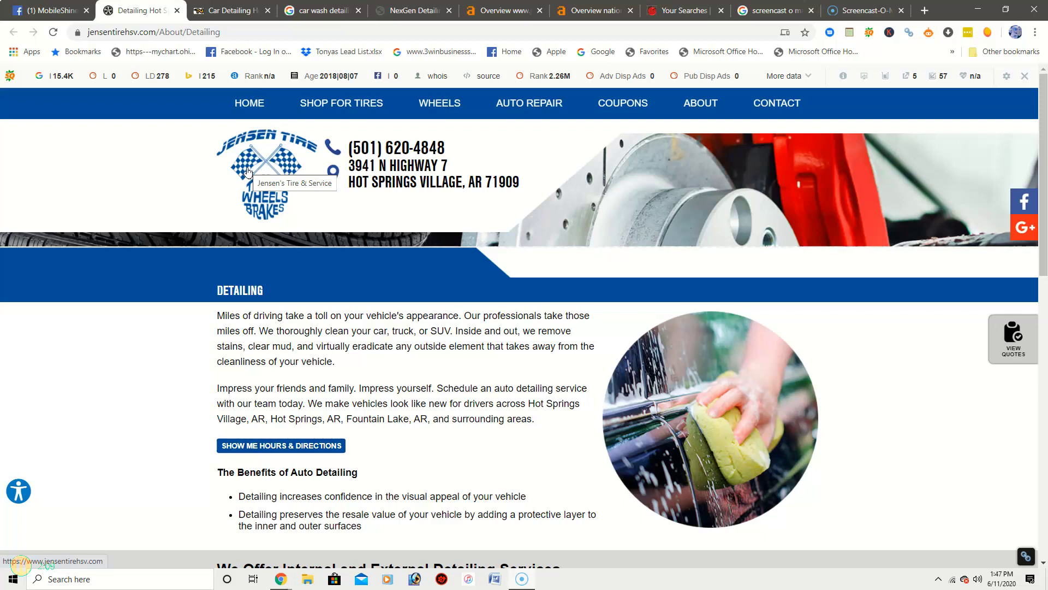
# Step: Bring up the National Detail Pros 'Car Detailing' page for Hot Springs mobile detailing
pyautogui.click(230, 11)
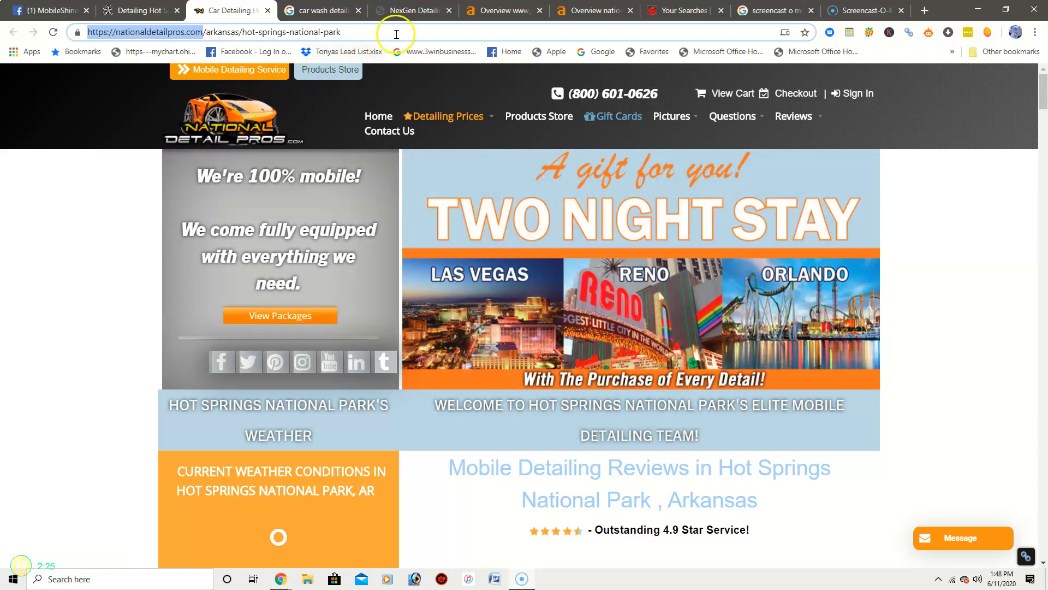
# Step: Show jensentirehsv.com's Ahrefs overview: DR 0.6, 272 backlinks, 34 referring domains
pyautogui.click(512, 12)
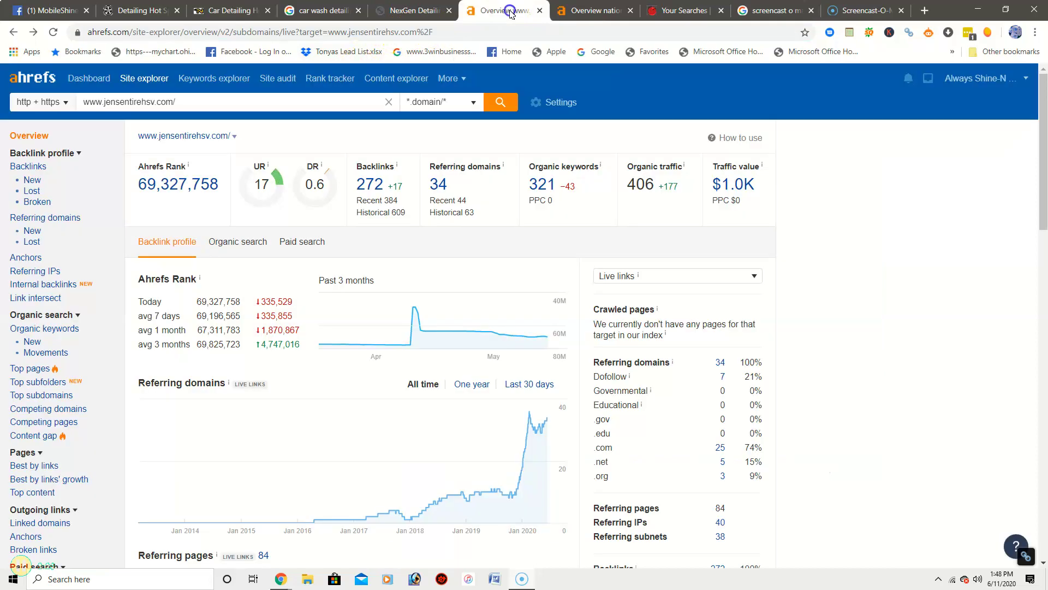
# Step: Open the list of 321 organic keywords that jensentirehsv.com ranks for
pyautogui.click(544, 188)
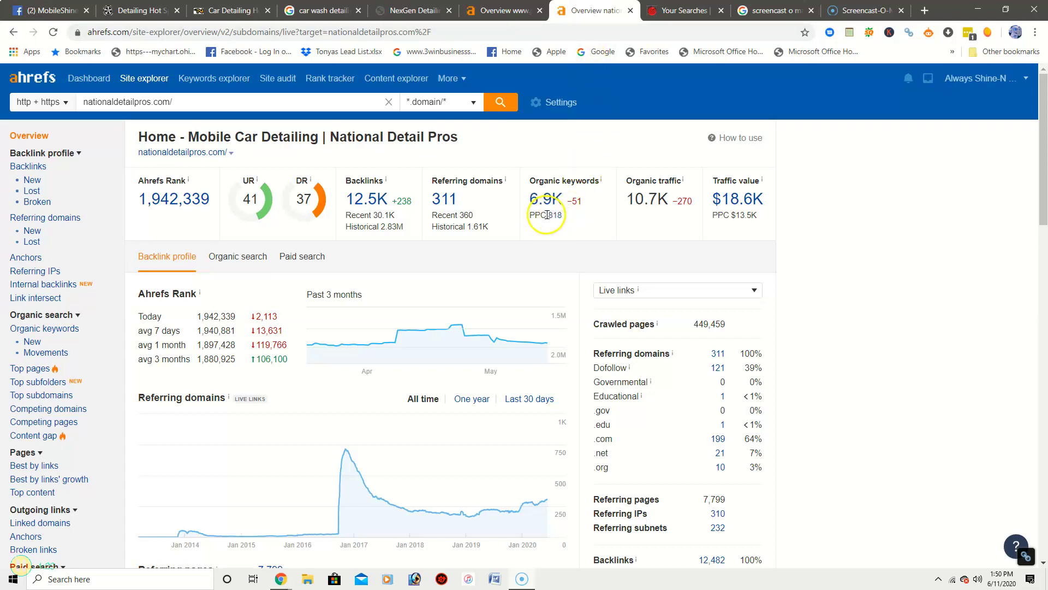
# Step: Open nationaldetailpros.com's 6.9K organic keywords report, led by 'car detailing near me'
pyautogui.click(545, 201)
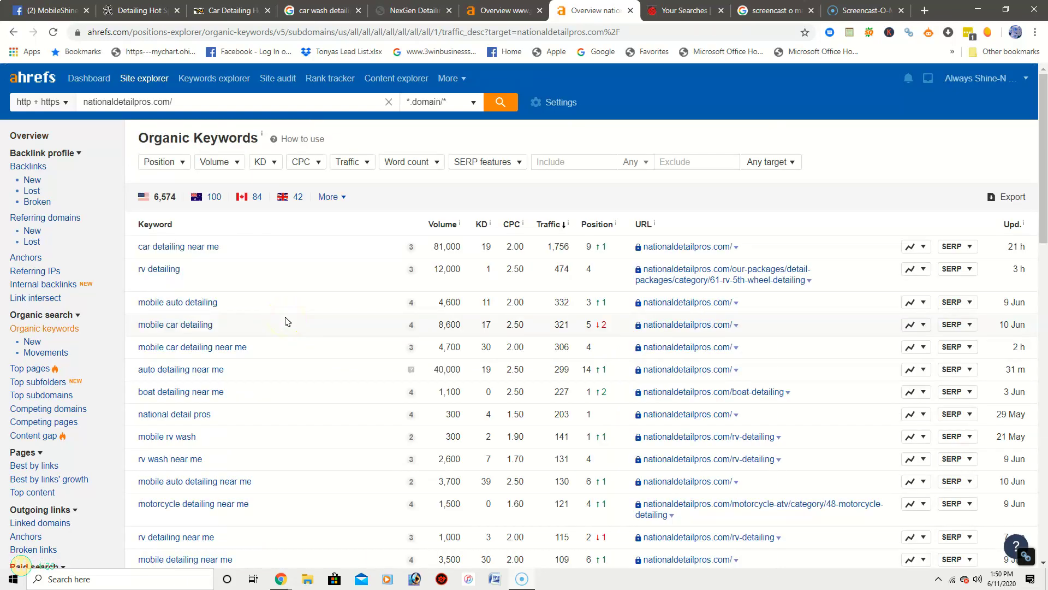
pyautogui.click(191, 276)
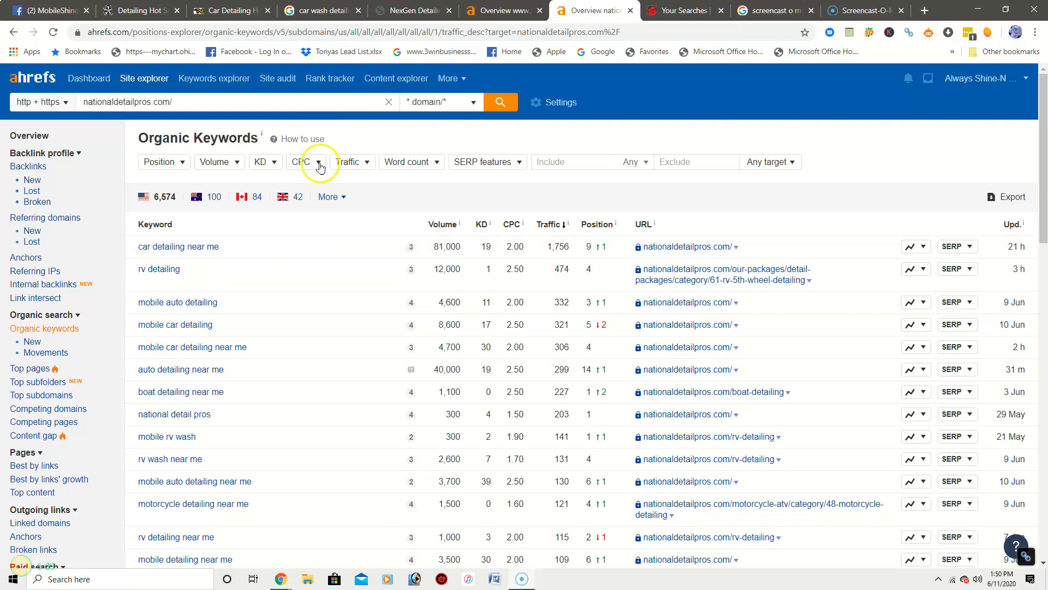
# Step: Return to the first page of Google results for car wash detailing services in Hot Springs AR
pyautogui.click(323, 10)
pyautogui.scroll(-15, 115, 339)
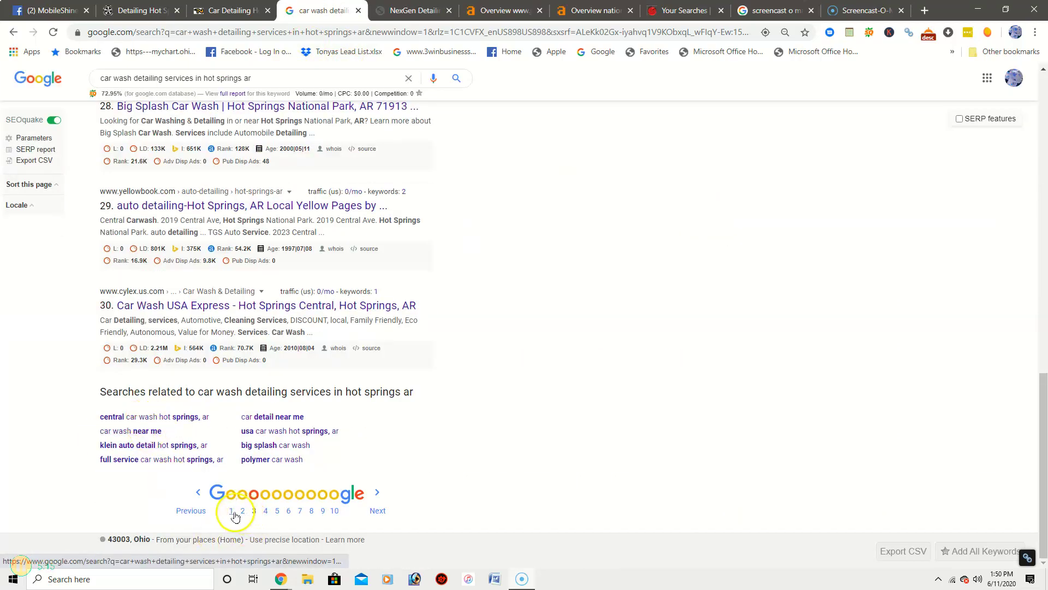
pyautogui.click(230, 513)
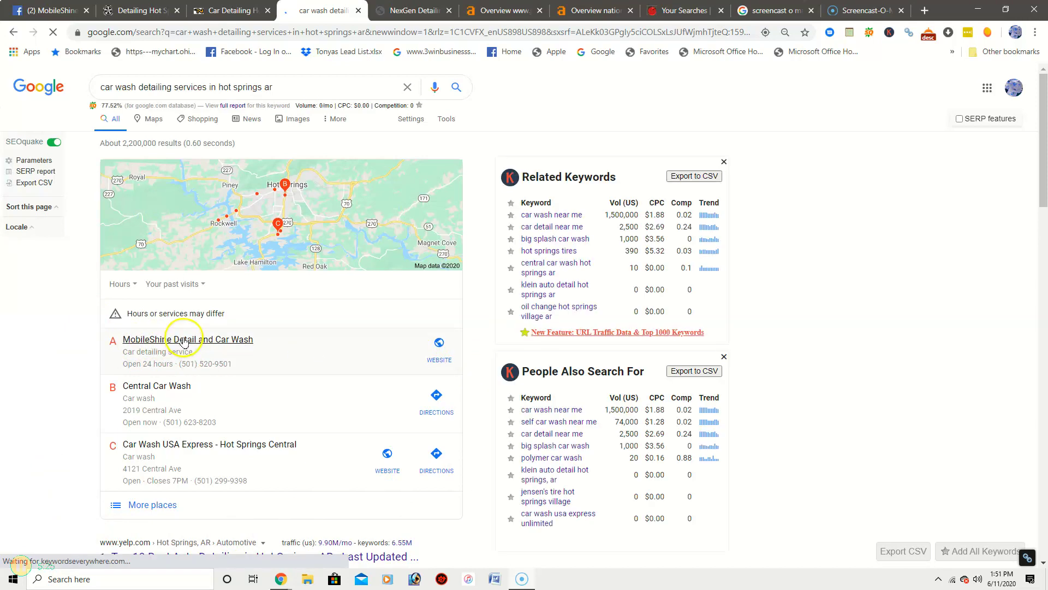
# Step: Review the map pack and related keywords, then search 'central car wash hot springs ar'
pyautogui.scroll(-2, 185, 344)
pyautogui.scroll(-1, 184, 347)
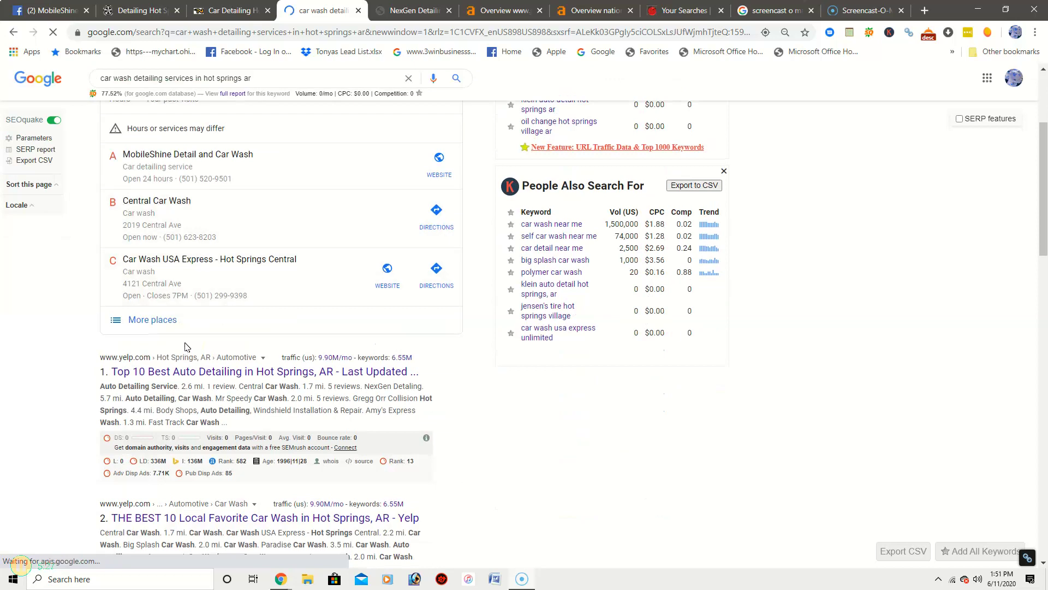
pyautogui.scroll(-2, 200, 390)
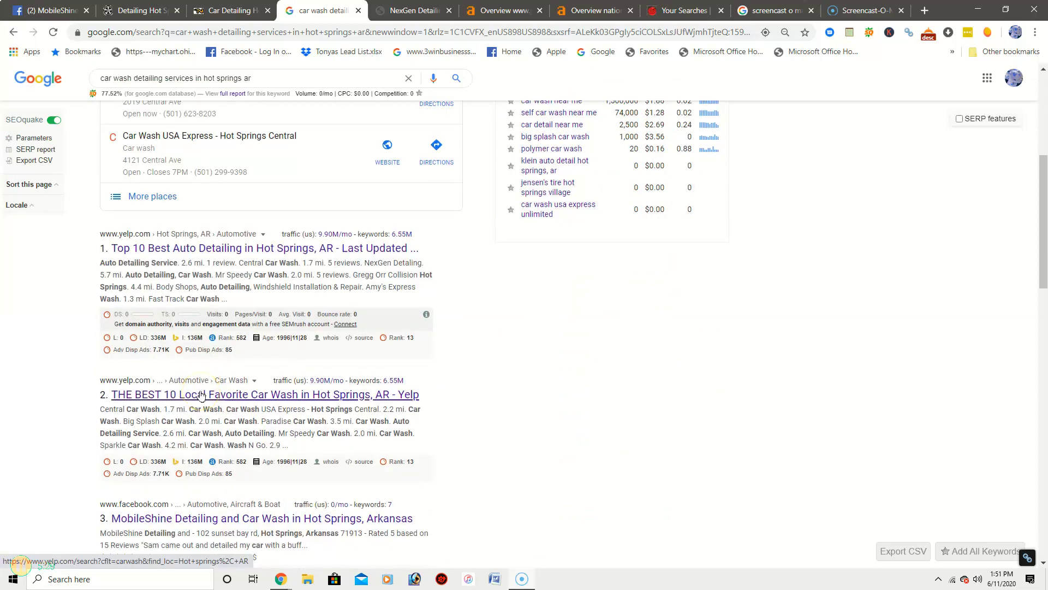
pyautogui.scroll(-3, 201, 396)
pyautogui.scroll(-1, 201, 395)
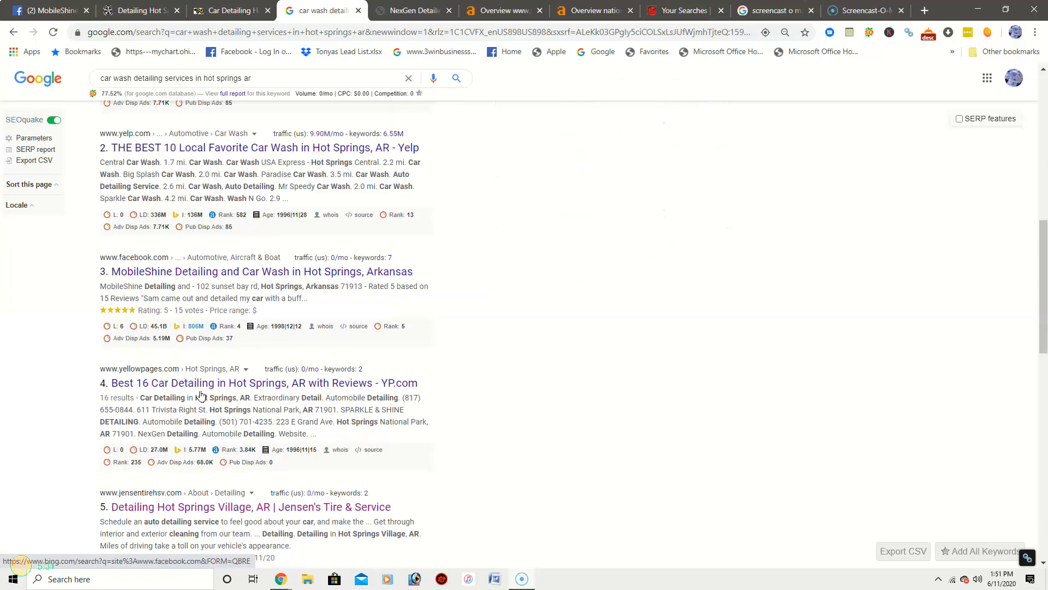
pyautogui.scroll(1, 203, 394)
pyautogui.scroll(2, 201, 395)
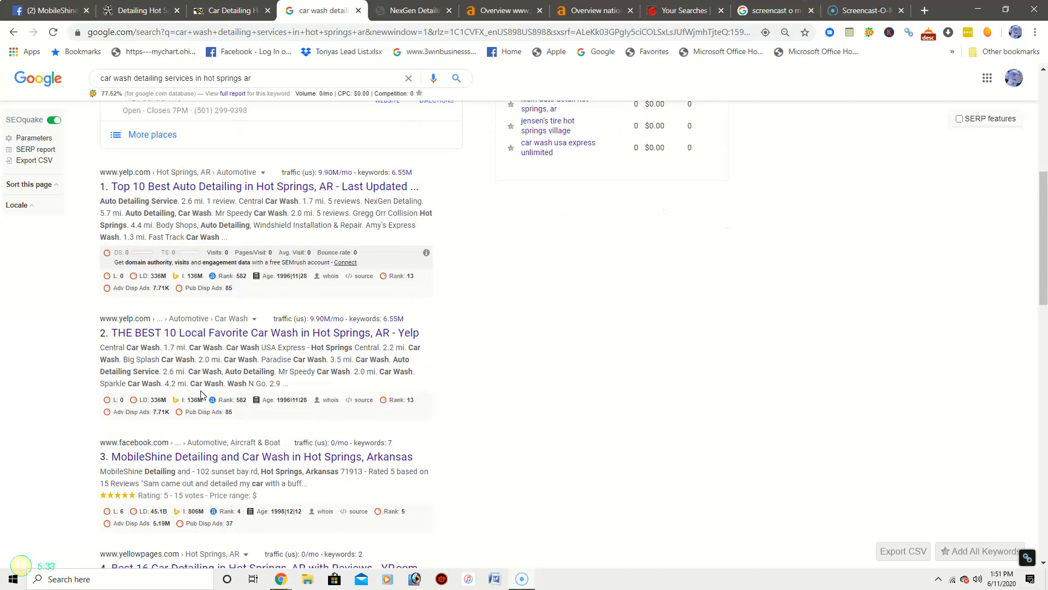
pyautogui.scroll(4, 201, 394)
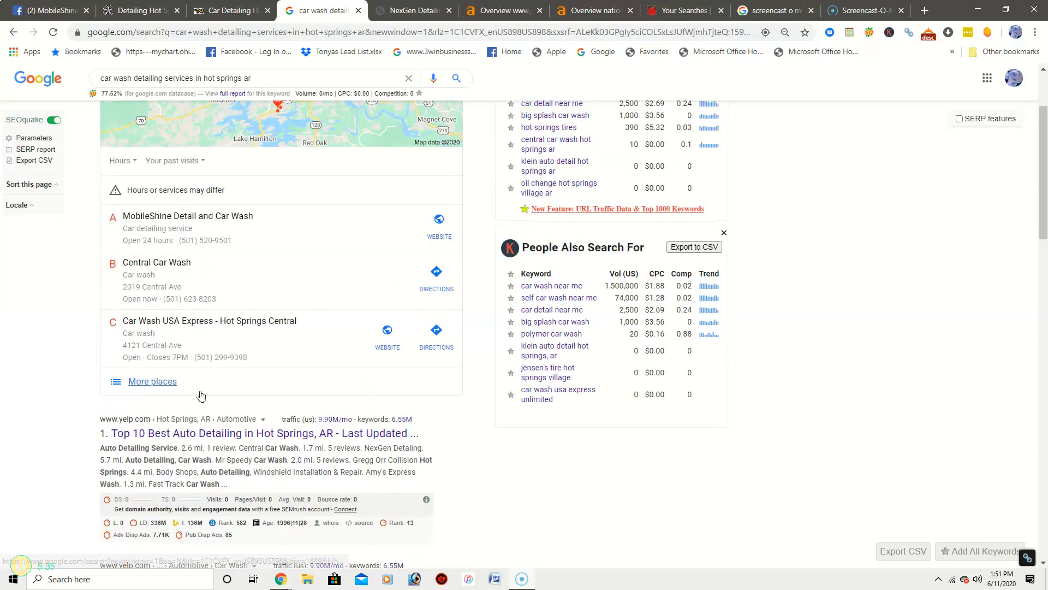
pyautogui.scroll(2, 201, 395)
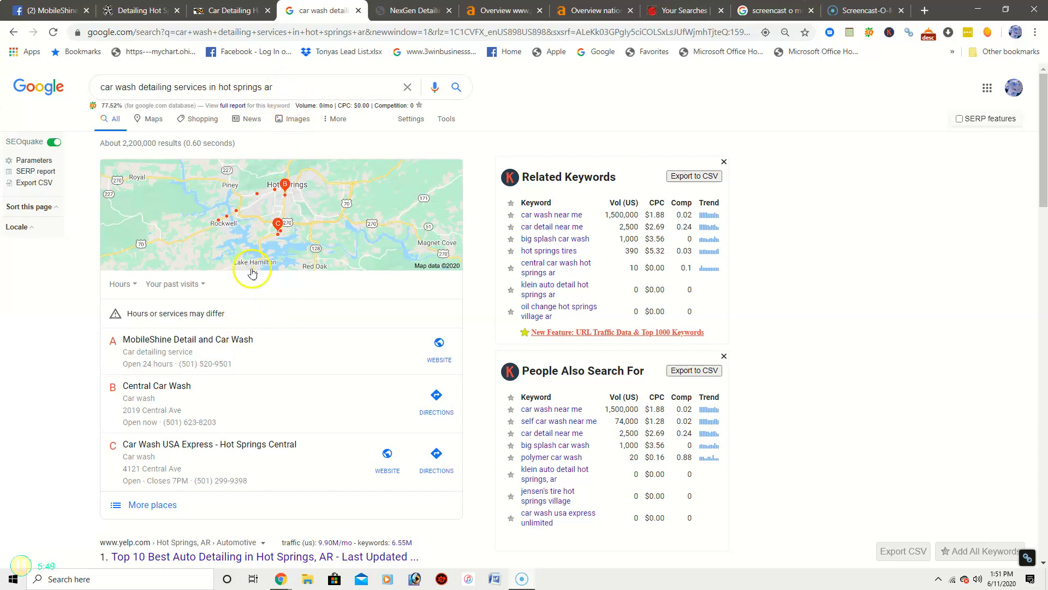
pyautogui.scroll(-3, 206, 349)
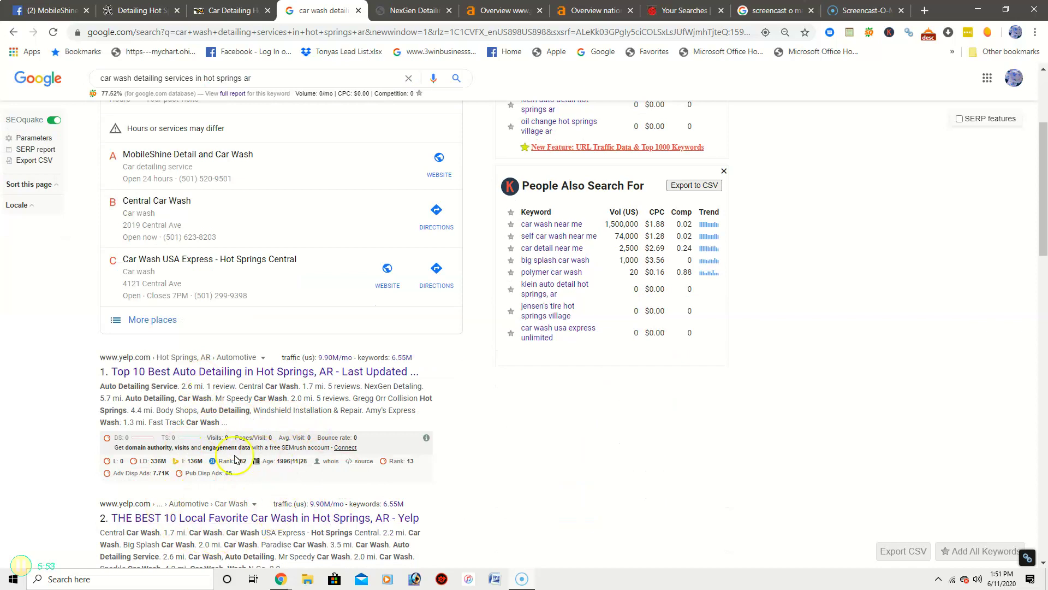
pyautogui.scroll(3, 375, 427)
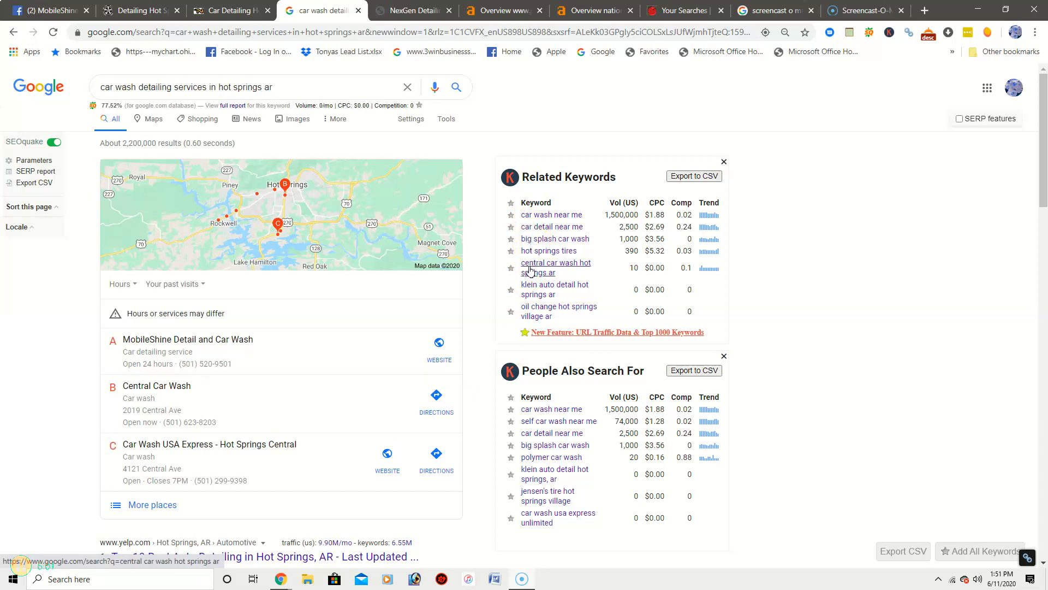
pyautogui.click(523, 268)
# Step: Scan the saved Local Citation Finder searches, then bring up jensentirehsv.com's 297 Ahrefs keywords
pyautogui.click(678, 12)
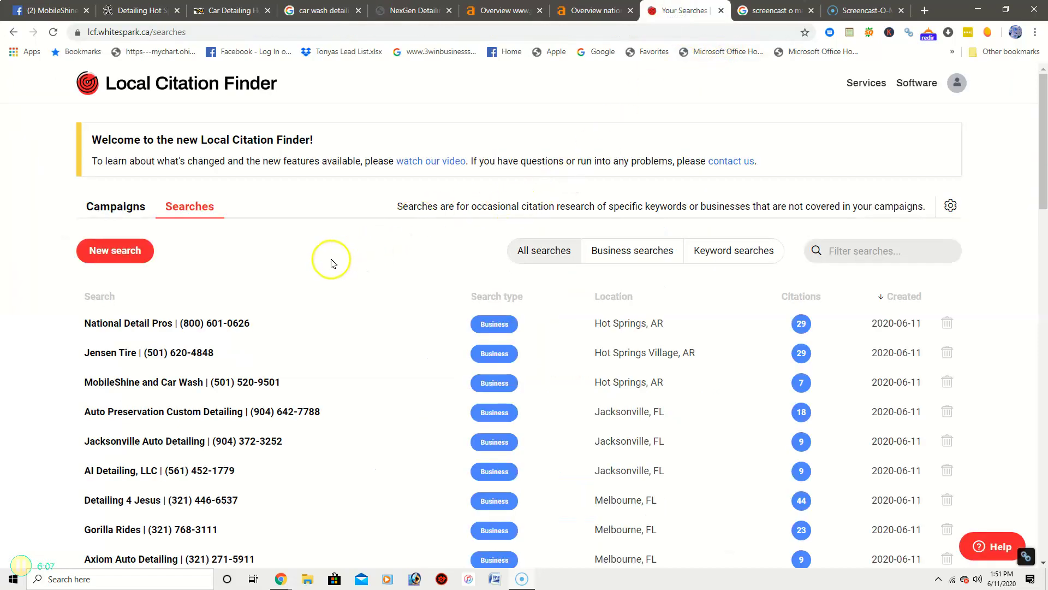
pyautogui.scroll(-3, 331, 263)
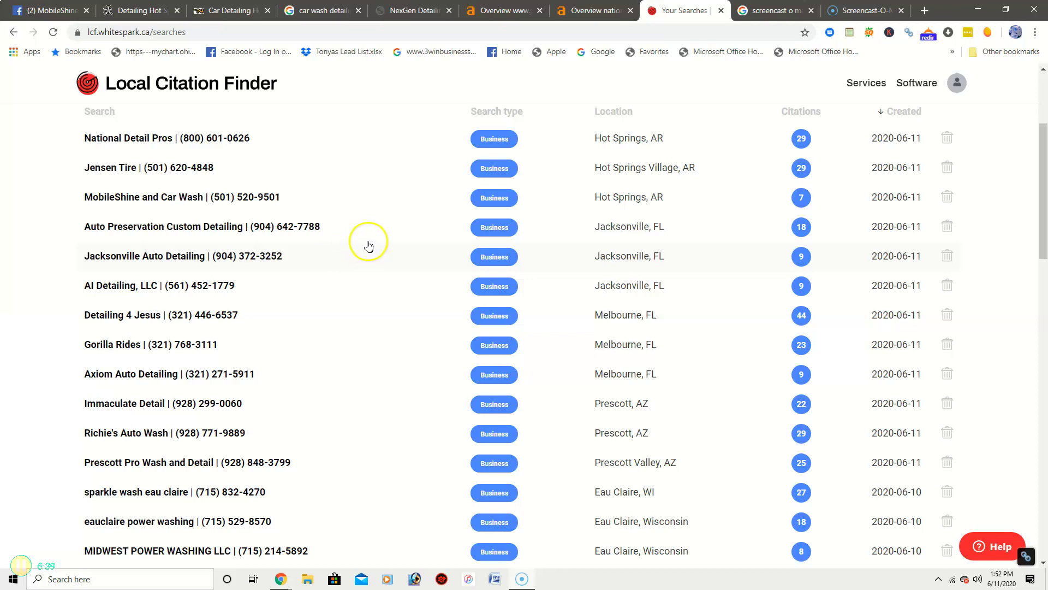
pyautogui.click(486, 10)
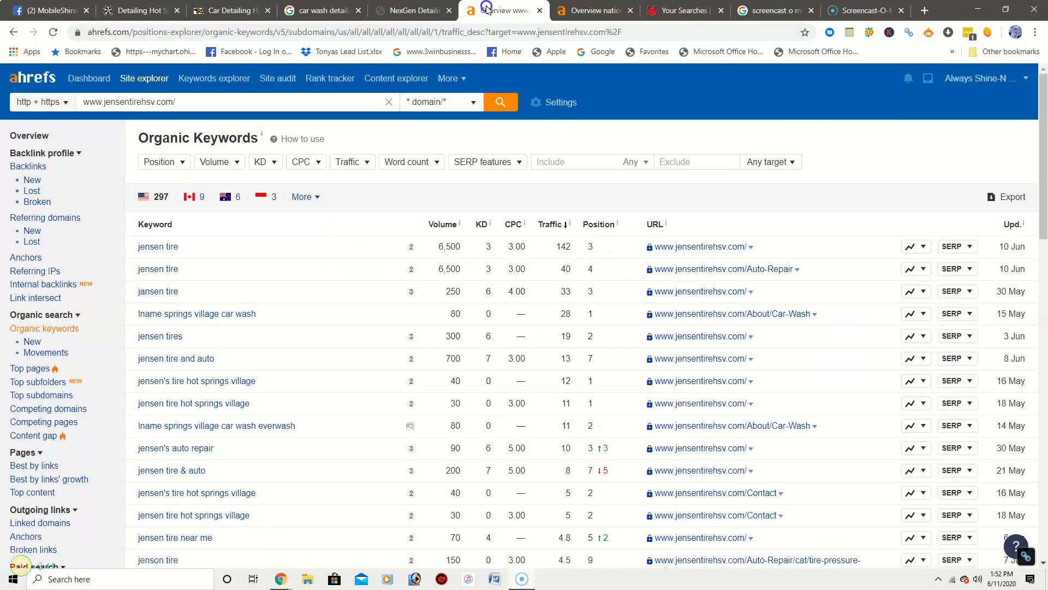
# Step: Load jensentirehsv.com's Site Explorer overview and check its 272 backlinks from 34 domains
pyautogui.click(34, 136)
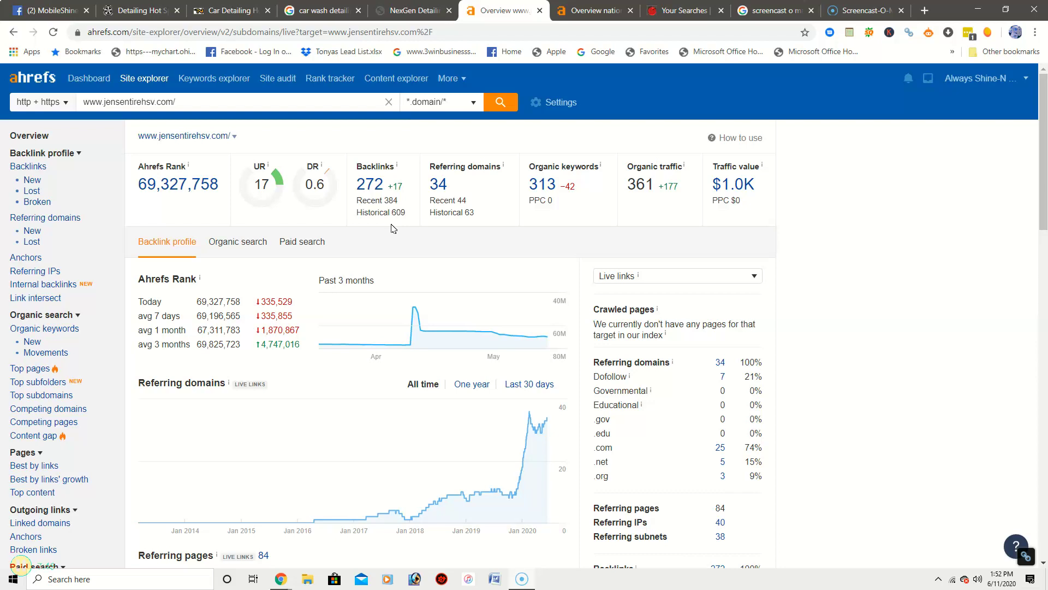
pyautogui.click(389, 206)
# Step: Open the 272-backlink report for jensentirehsv.com and scroll through its nofollow Yellowpages links
pyautogui.click(374, 188)
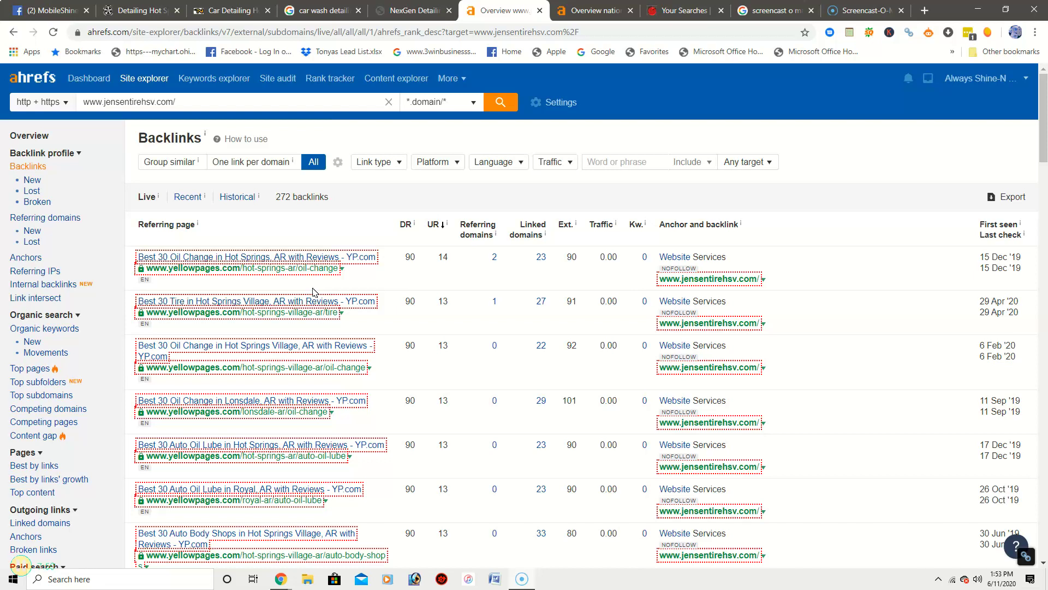
pyautogui.scroll(-1, 304, 301)
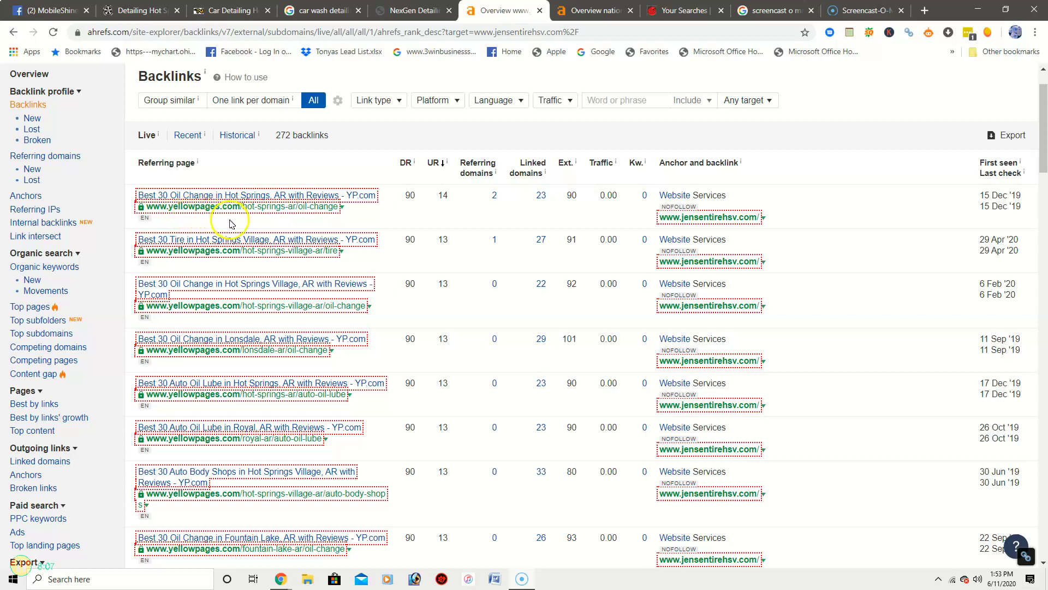
pyautogui.scroll(-2, 230, 224)
pyautogui.scroll(3, 234, 226)
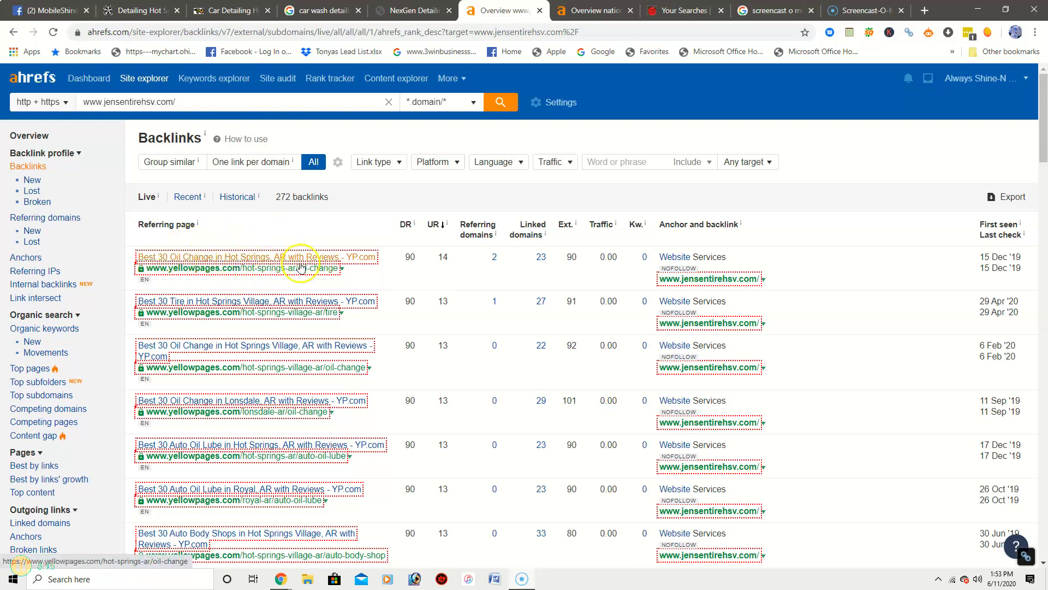
# Step: Switch to the nationaldetailpros.com Ahrefs tab and load its Site Explorer overview
pyautogui.click(594, 13)
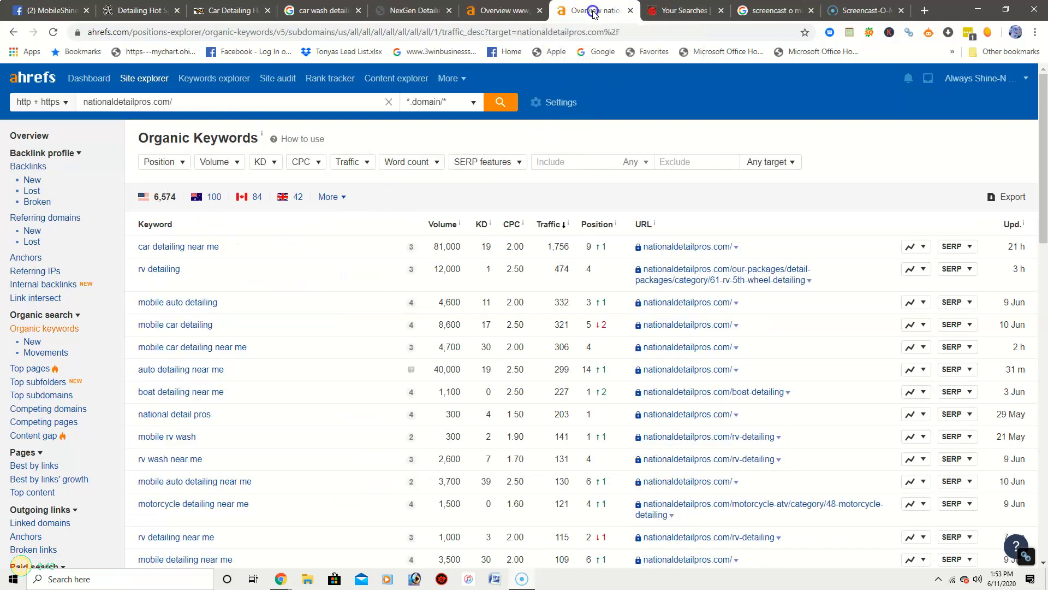
pyautogui.click(20, 135)
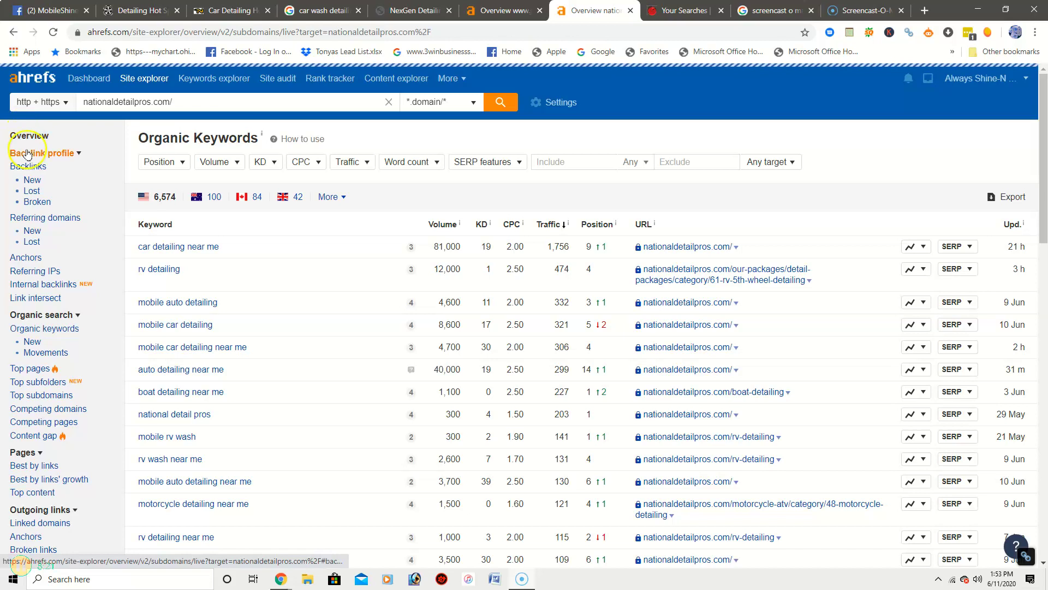